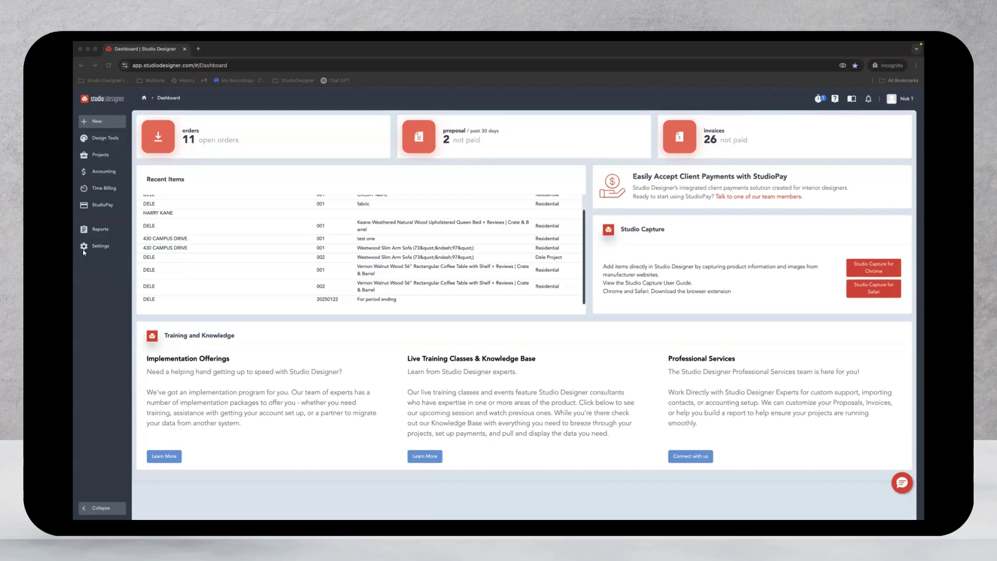
Create a billable rate menu named "Current Time Billing Rates" in the time billing rates settings.
click(99, 190)
click(155, 161)
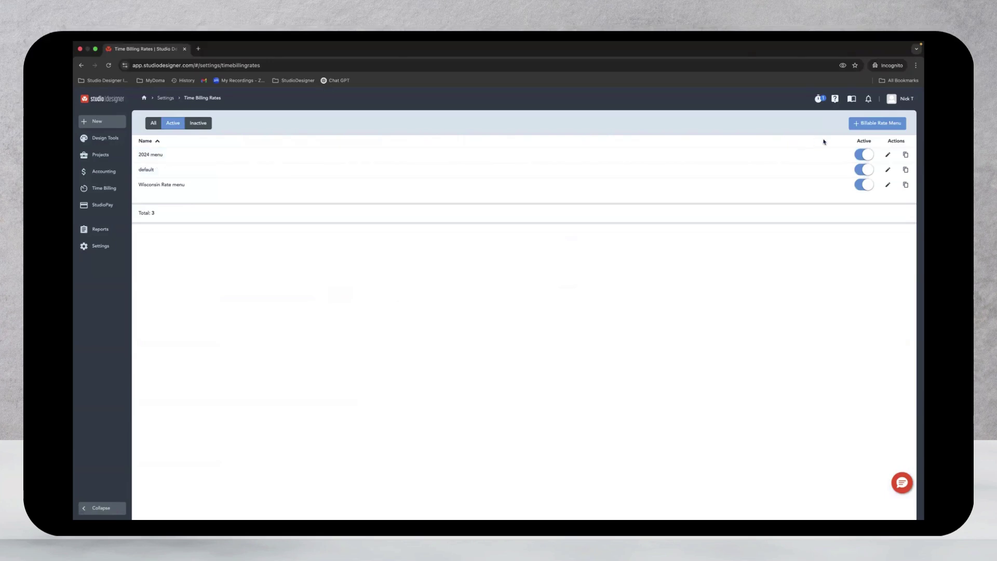
click(859, 126)
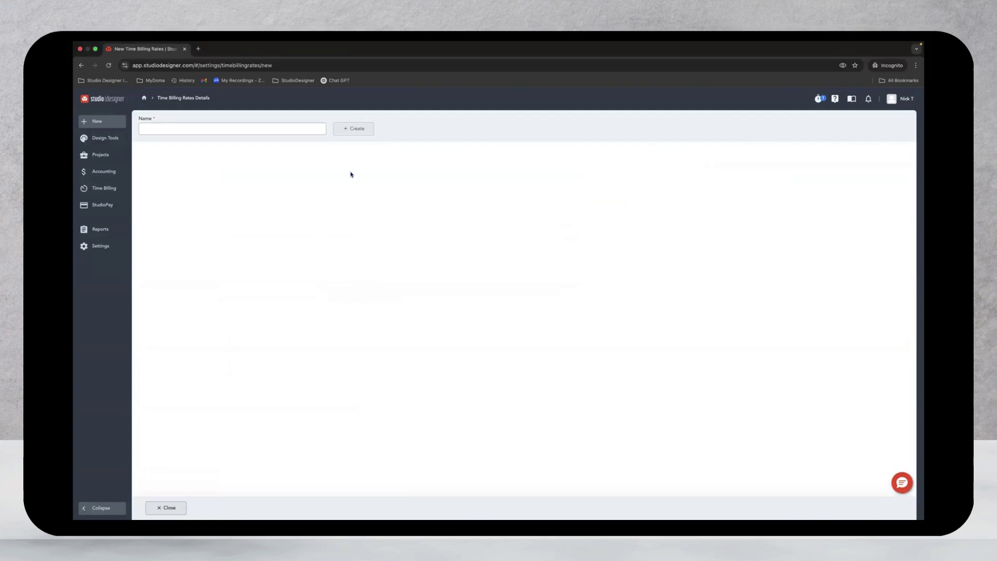
text(Current Time Billing Rates)
click(349, 131)
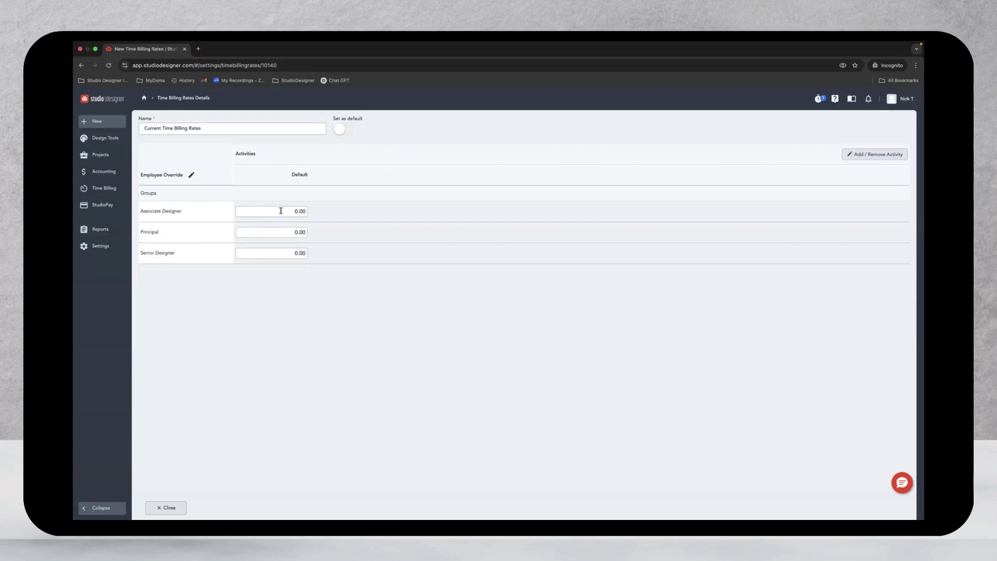
click(307, 212)
text(30)
key(BackSpace)
key(BackSpace)
Add employee overrides for the last three employees in the employee list and save the selection.
click(191, 177)
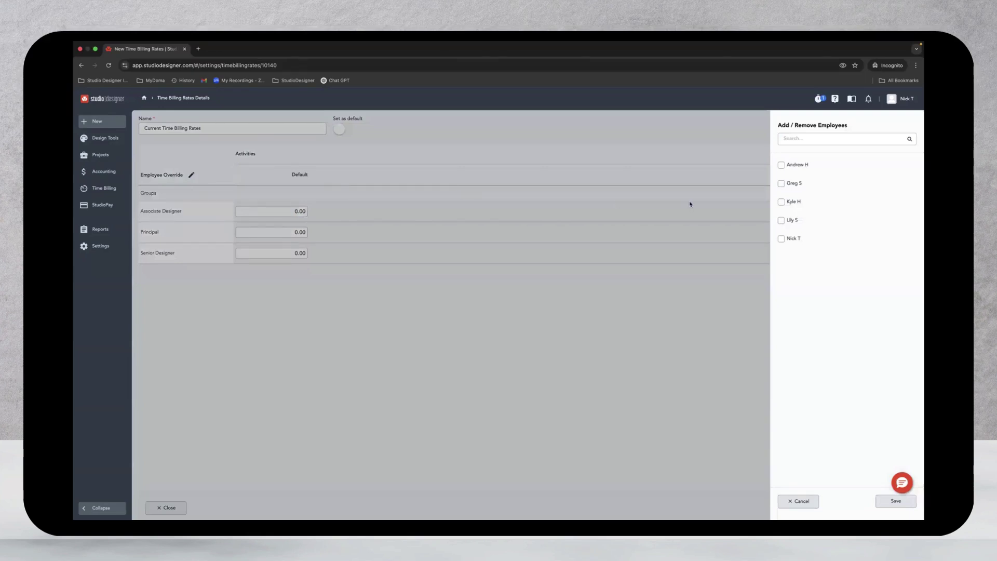
click(781, 239)
click(782, 220)
click(781, 202)
click(894, 501)
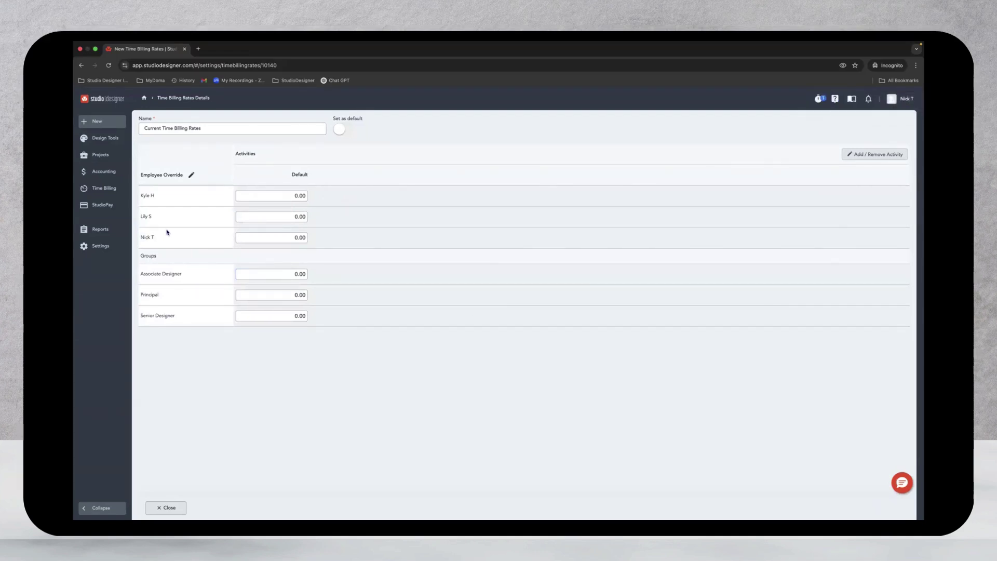
Set the Default rates of the three override employees to 30, 35 and 40, in listed order.
click(305, 196)
text(30)
click(298, 216)
text(35)
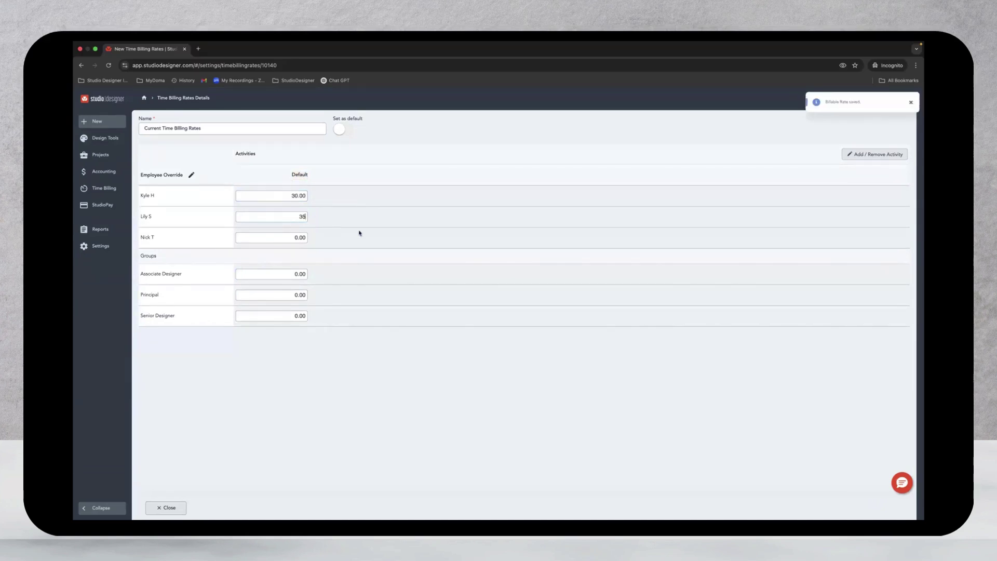
click(311, 239)
text(40)
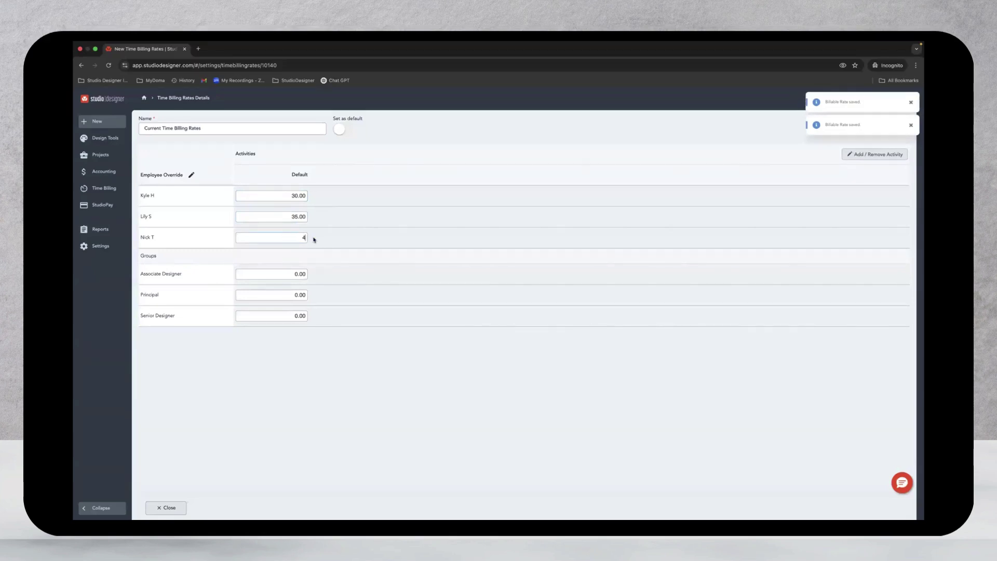
click(393, 262)
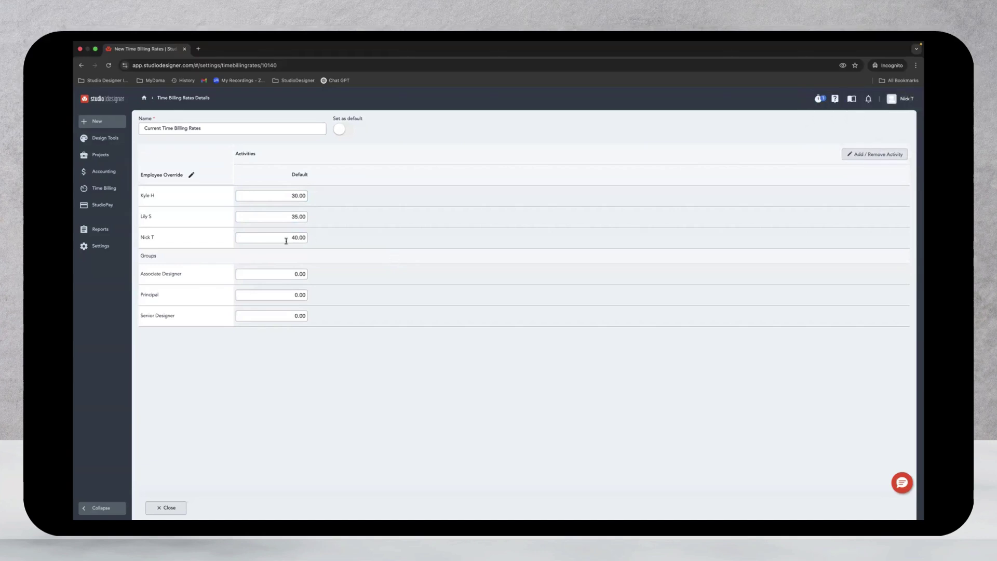
drag(288, 240, 325, 197)
Add the CAD Drawing and Travel activities to the rate menu and save the selection.
click(874, 155)
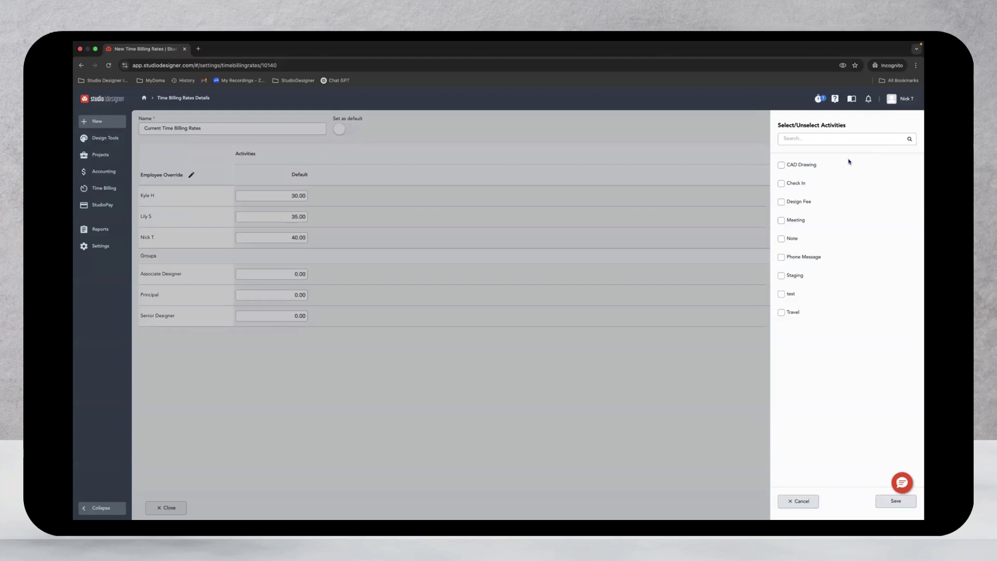
click(781, 166)
click(781, 313)
click(895, 501)
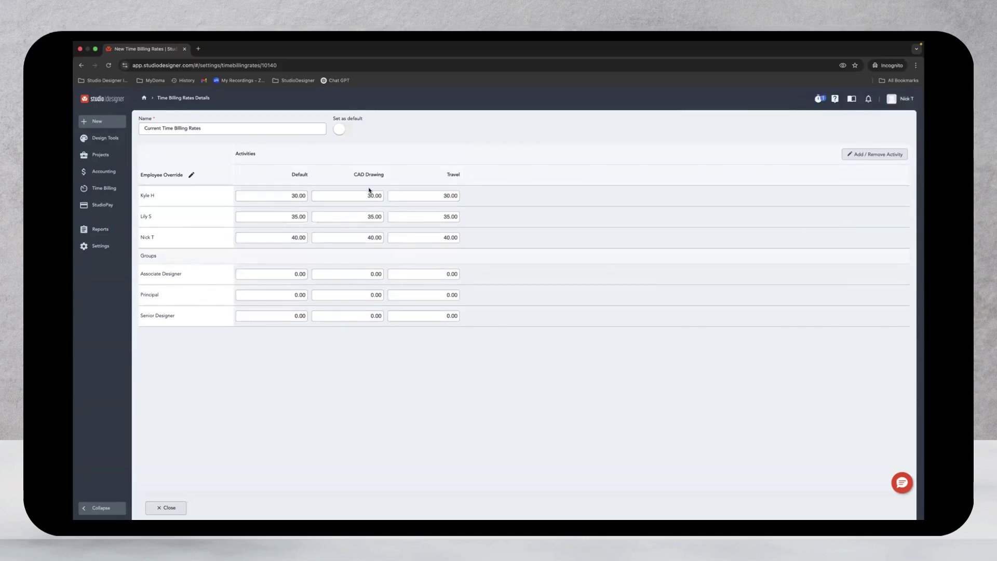
Set the CAD Drawing rates of the three override employees to 40, 45 and 50, in listed order.
drag(364, 195, 388, 194)
text(40)
mouse_move(359, 216)
mouse_down()
mouse_move(393, 219)
mouse_move(396, 239)
mouse_up()
text(4550)
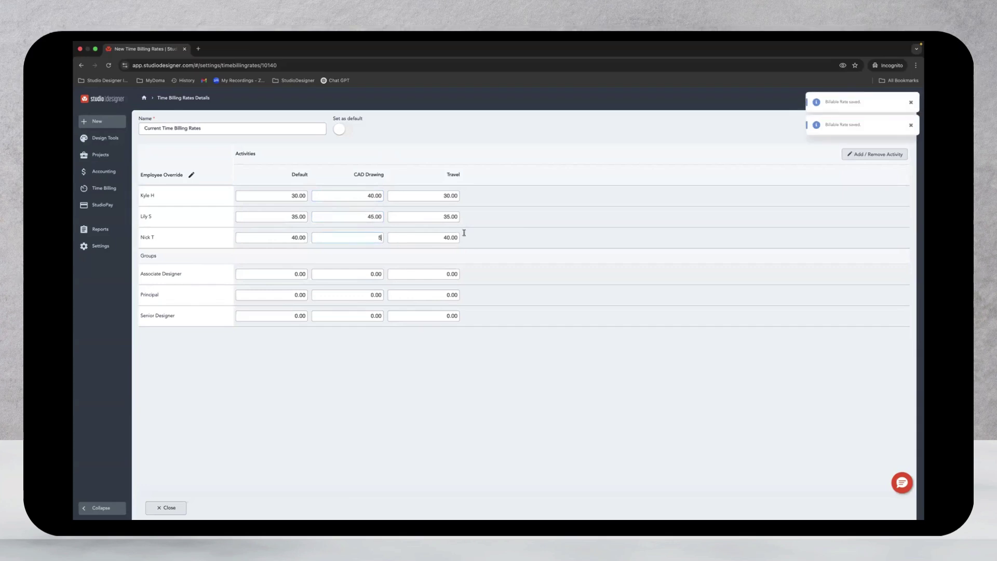
Set the three override employees' Travel rates to 35, 40 and 45, in listed order, and make this rate menu the default.
drag(442, 196, 476, 199)
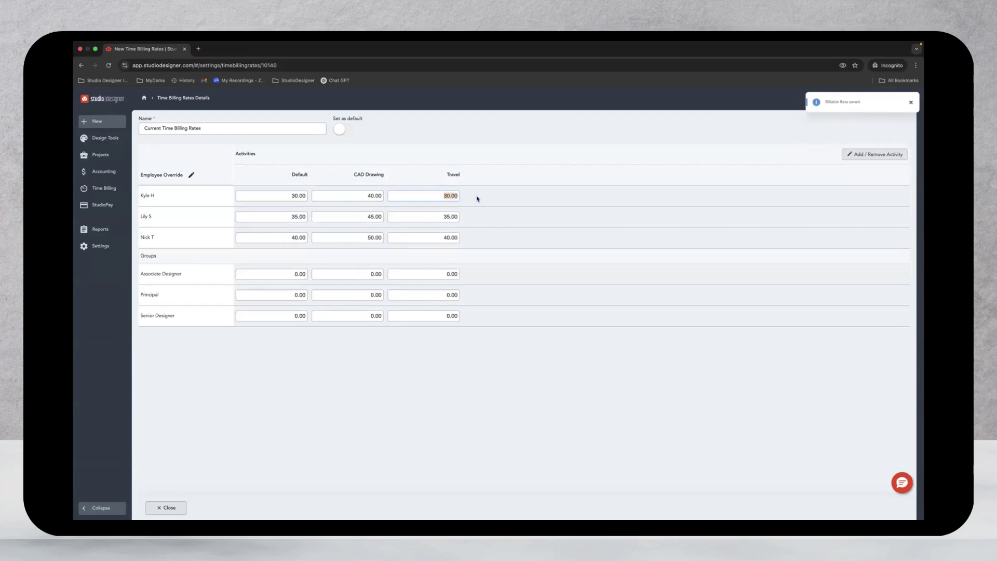
text(35)
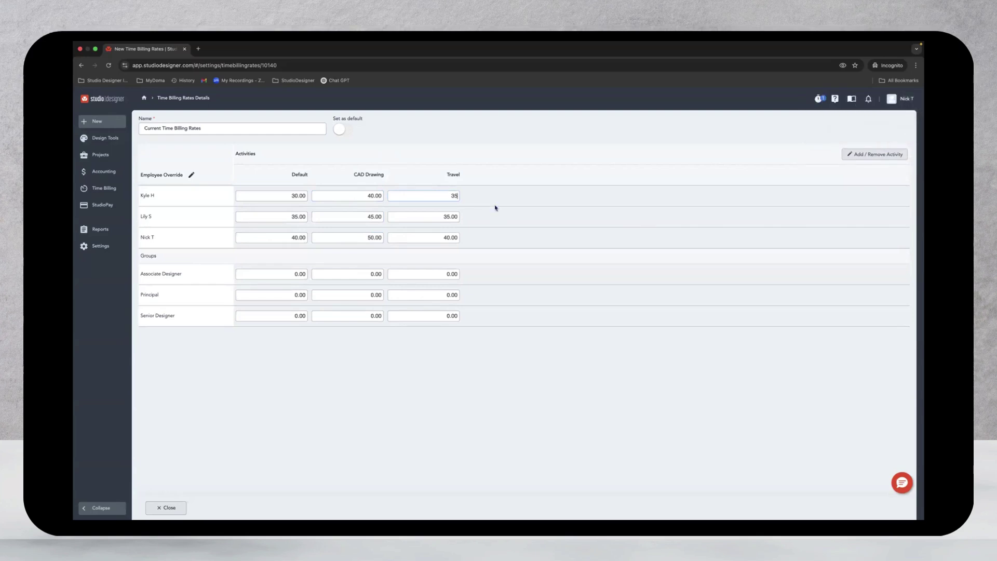
click(452, 217)
drag(441, 216, 479, 242)
text(40)
text(45)
click(346, 131)
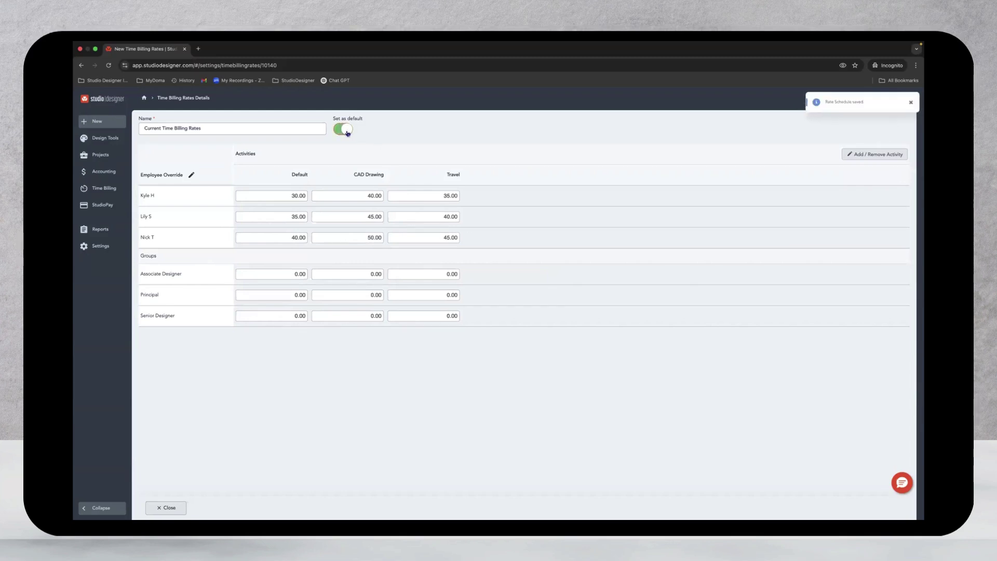